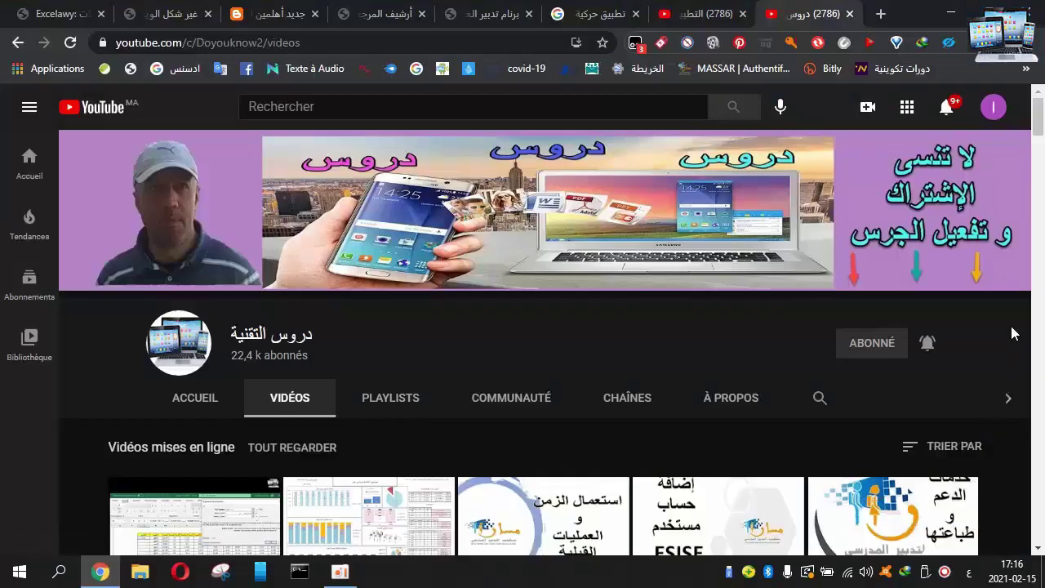
Scroll through the web page in the browser.
{"action": "scroll", "coordinate": [1011, 333], "scroll_direction": "down", "scroll_amount": 2}
{"action": "scroll", "coordinate": [1011, 333], "scroll_direction": "down", "scroll_amount": 1}
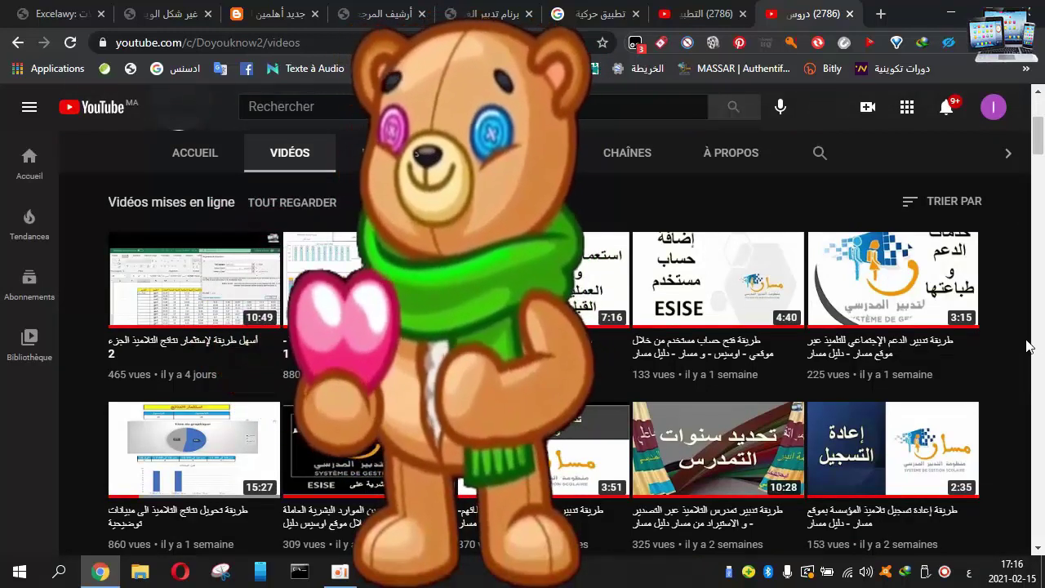
{"action": "scroll", "coordinate": [1027, 344], "scroll_direction": "down", "scroll_amount": 1}
{"action": "scroll", "coordinate": [1026, 344], "scroll_direction": "down", "scroll_amount": 2}
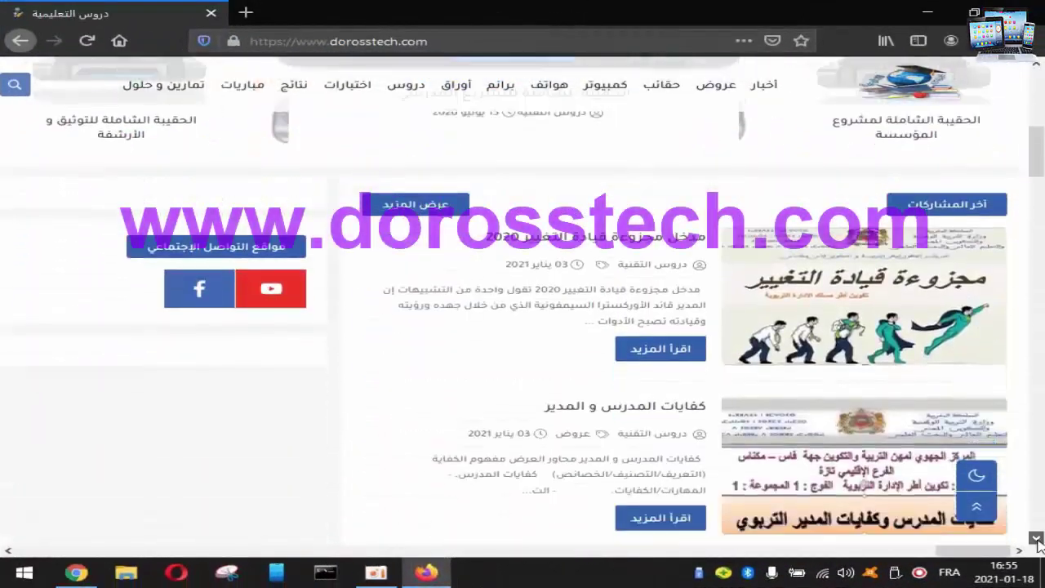
{"action": "left_click_drag", "start_coordinate": [1036, 542], "coordinate": [1036, 542]}
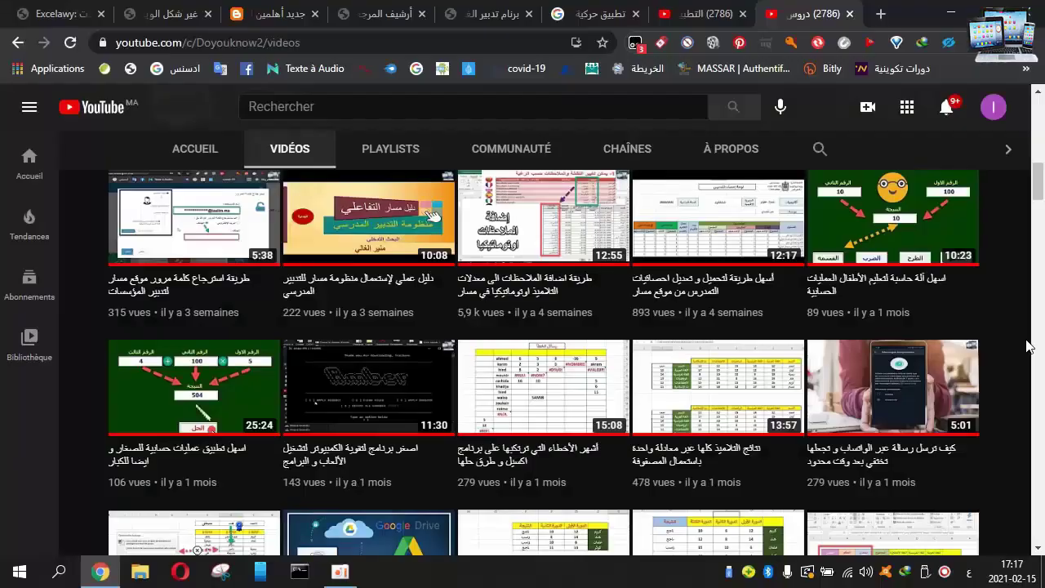
{"action": "scroll", "coordinate": [1027, 346], "scroll_direction": "down", "scroll_amount": 1}
{"action": "scroll", "coordinate": [1026, 346], "scroll_direction": "down", "scroll_amount": 2}
{"action": "scroll", "coordinate": [1027, 346], "scroll_direction": "up", "scroll_amount": 5}
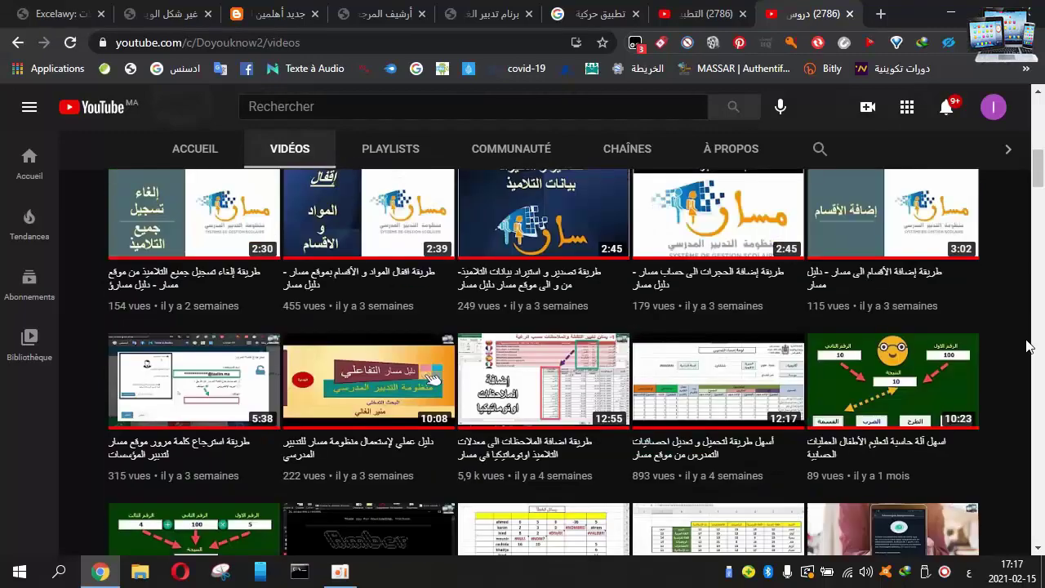
{"action": "scroll", "coordinate": [1026, 346], "scroll_direction": "up", "scroll_amount": 5}
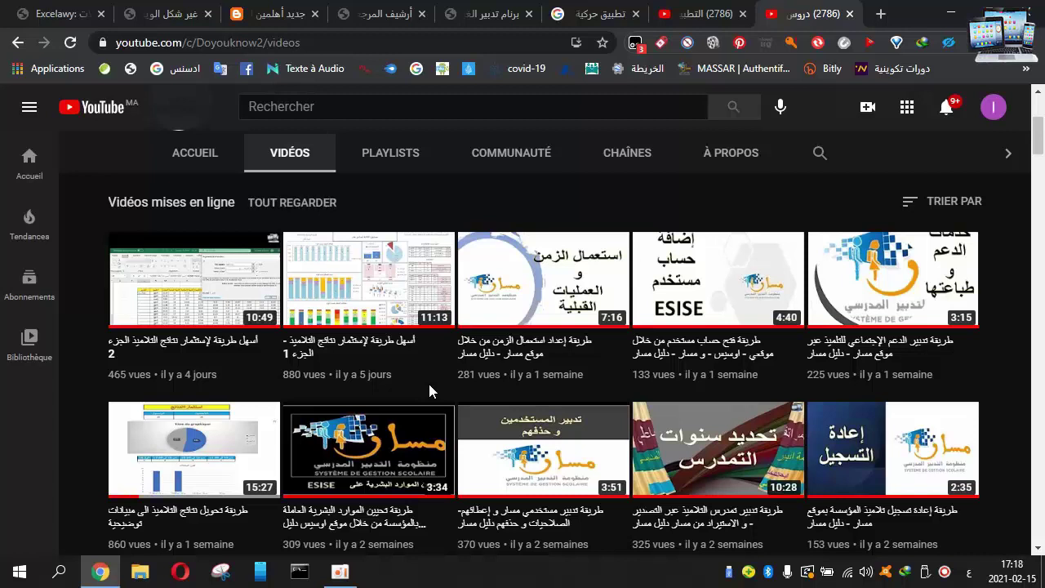
Minimize the browser and open the MoyenneCc grades workbook from the desktop.
{"action": "left_click", "coordinate": [948, 19]}
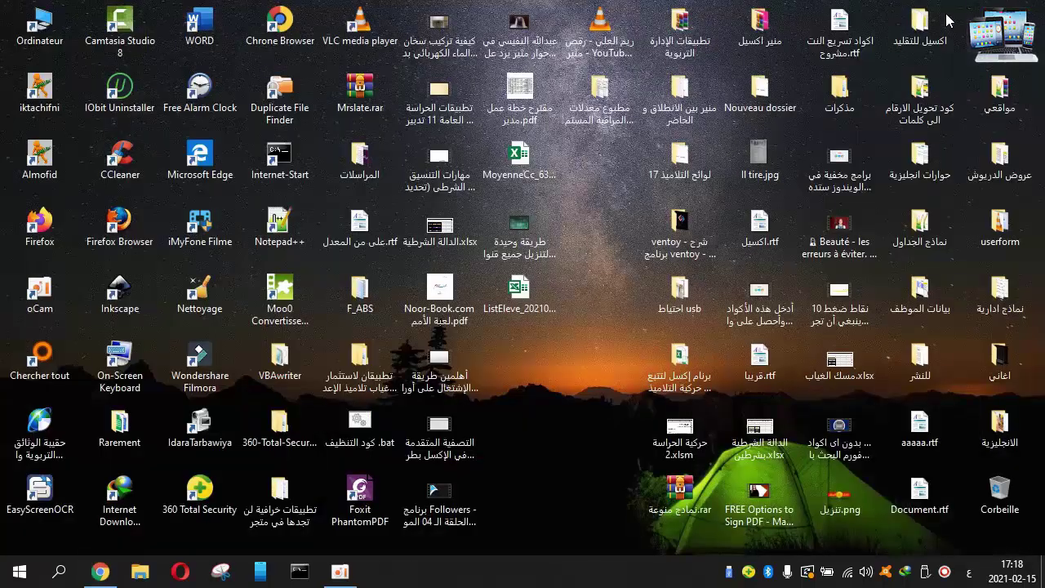
{"action": "left_click", "coordinate": [520, 160]}
{"action": "double_click", "coordinate": [520, 160]}
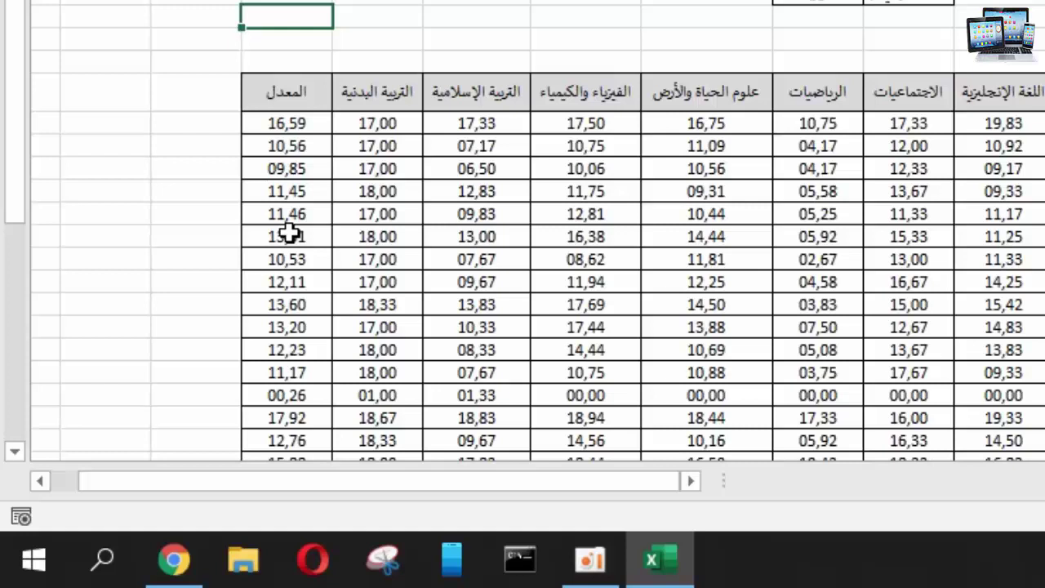
Insert the SI function into cell T9 through Insérer une fonction.
{"action": "left_click", "coordinate": [180, 121]}
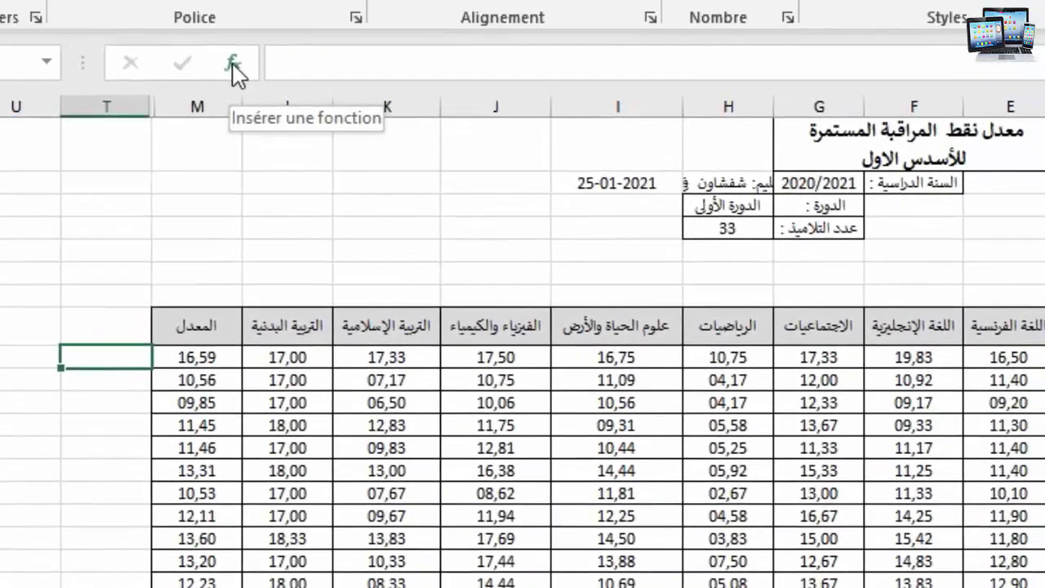
{"action": "left_click", "coordinate": [233, 69]}
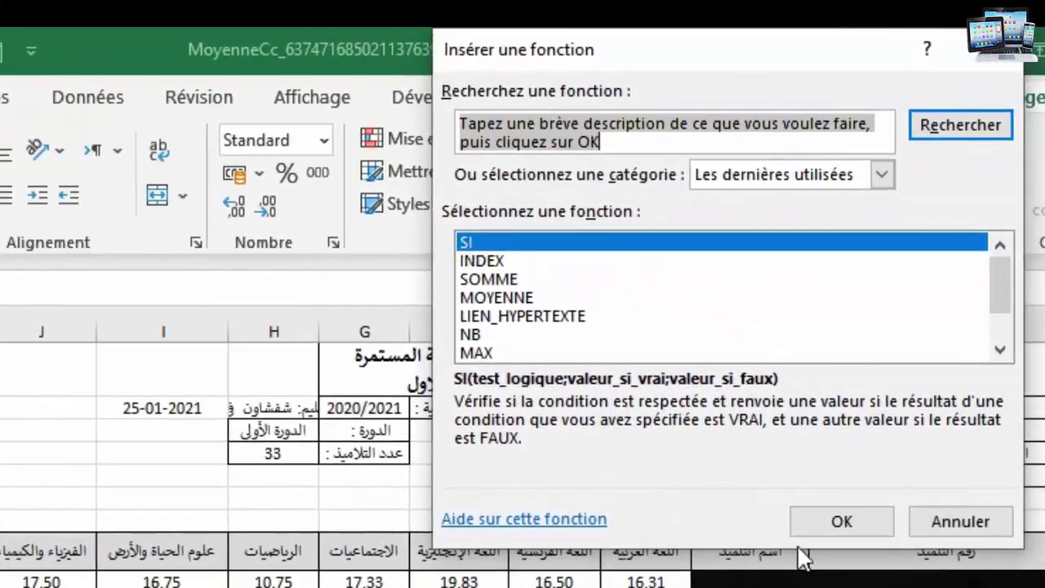
{"action": "left_click", "coordinate": [808, 529]}
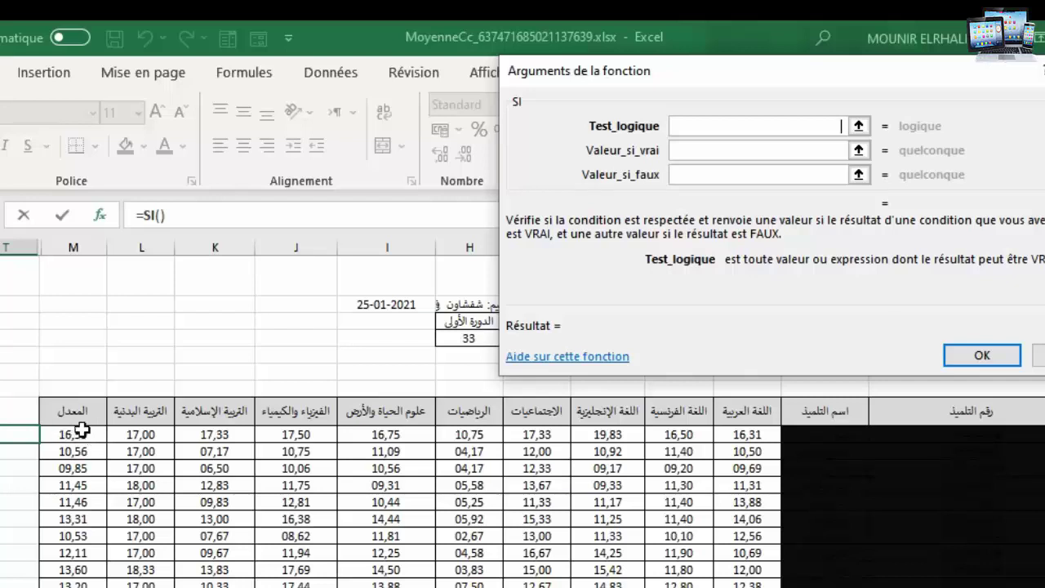
Fill the SI arguments: test M9>=10, ناجح if true, راسب if false.
{"action": "left_click", "coordinate": [75, 435]}
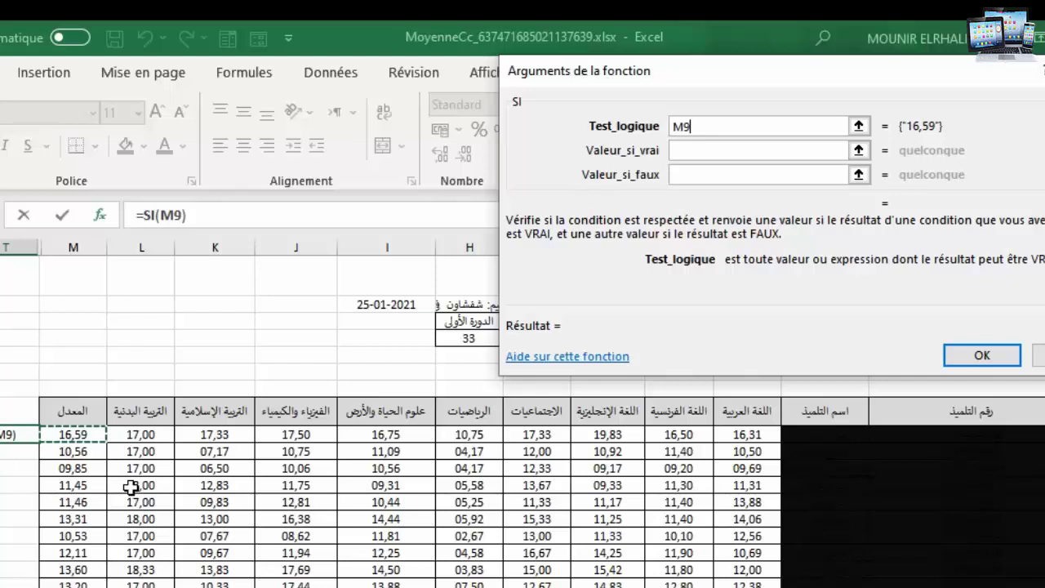
{"action": "type", "text": ">"}
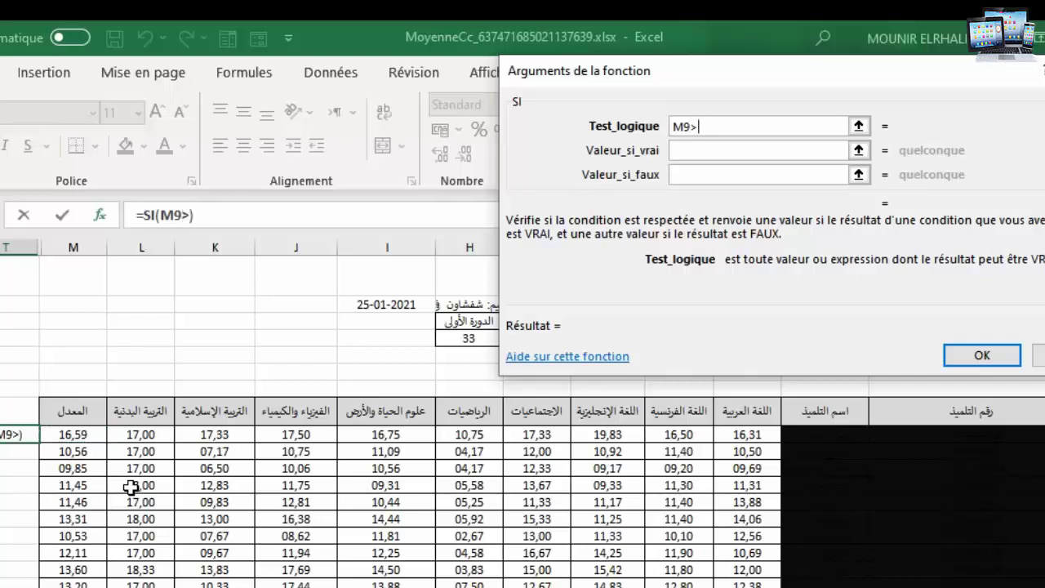
{"action": "type", "text": "=10"}
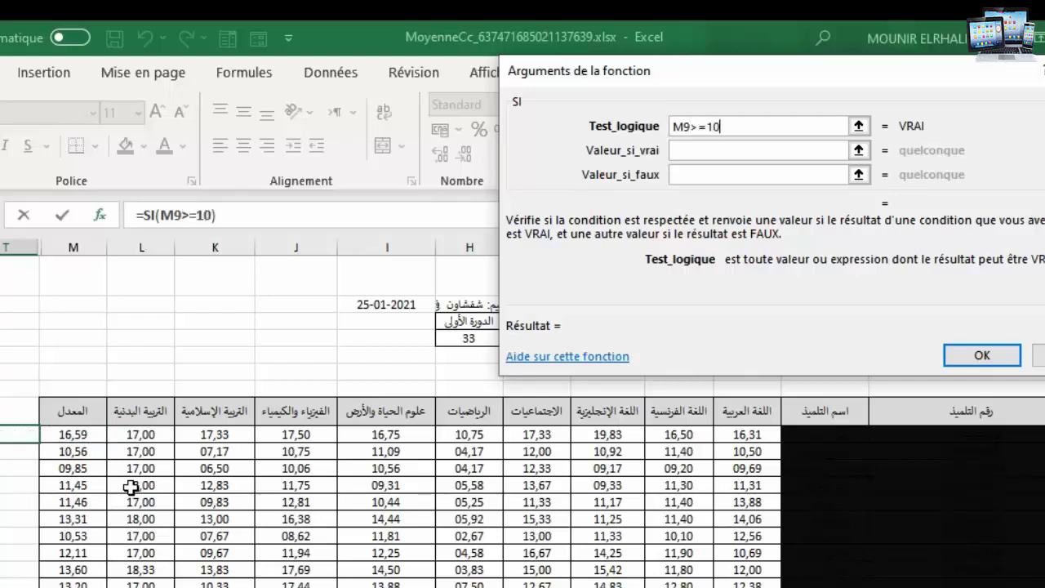
{"action": "left_click", "coordinate": [731, 154]}
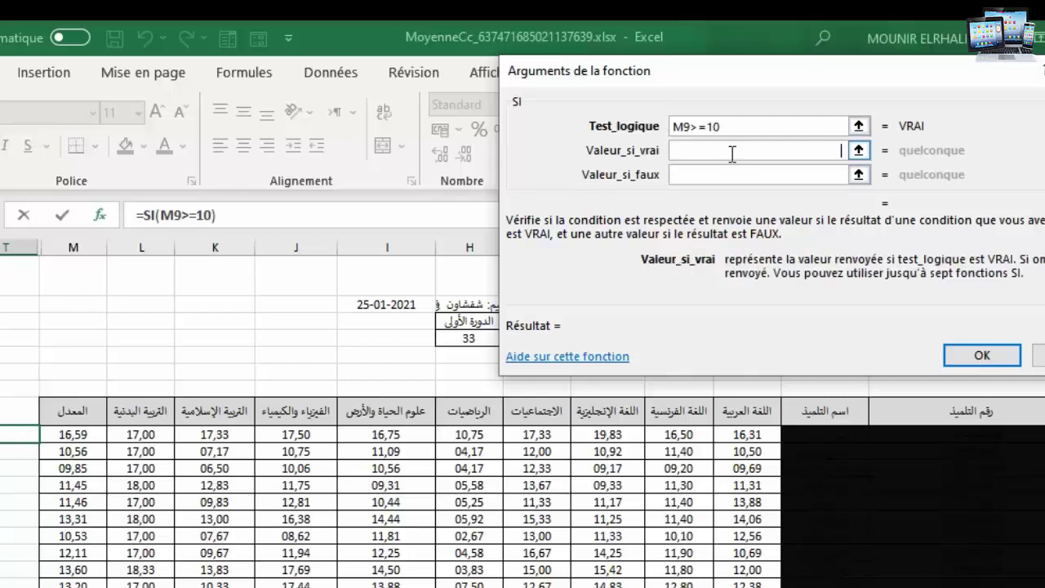
{"action": "type", "text": "ن"}
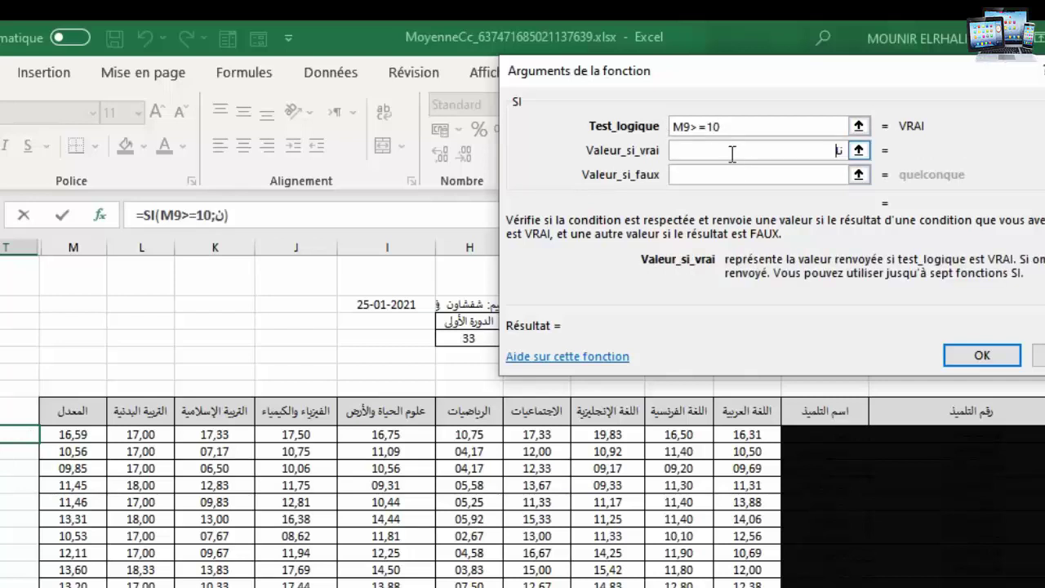
{"action": "type", "text": "اجح"}
{"action": "left_click", "coordinate": [792, 176]}
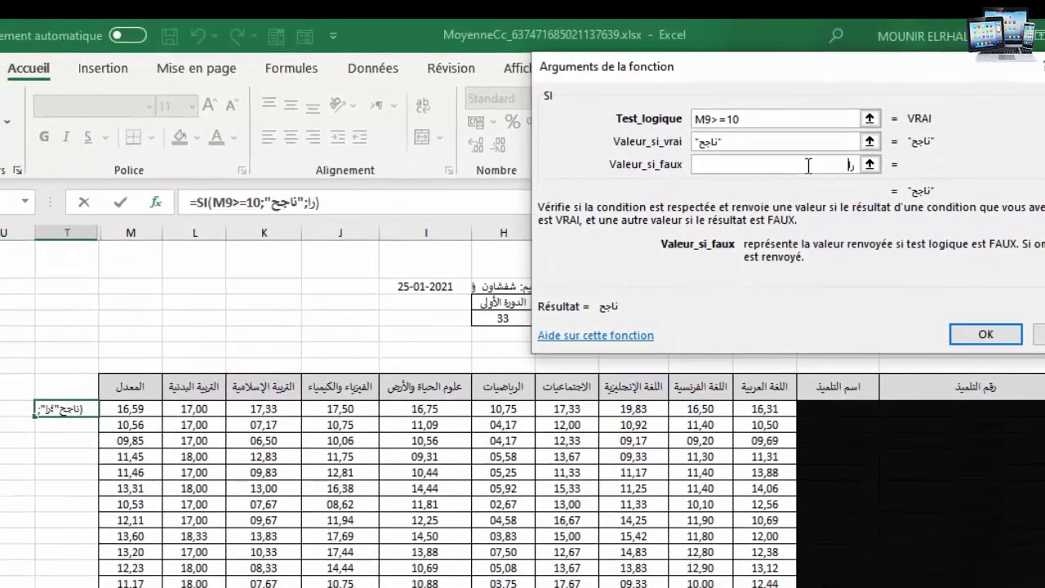
{"action": "type", "text": "راسب"}
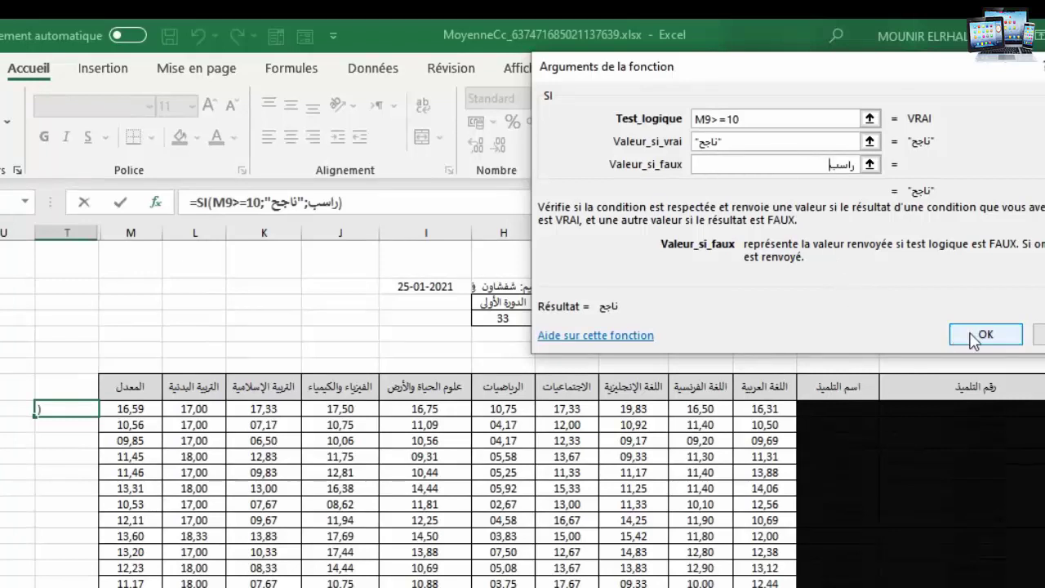
Commit the IF formula so T9 shows ناجح, then reselect cell T9.
{"action": "key", "text": "ctrl+Return"}
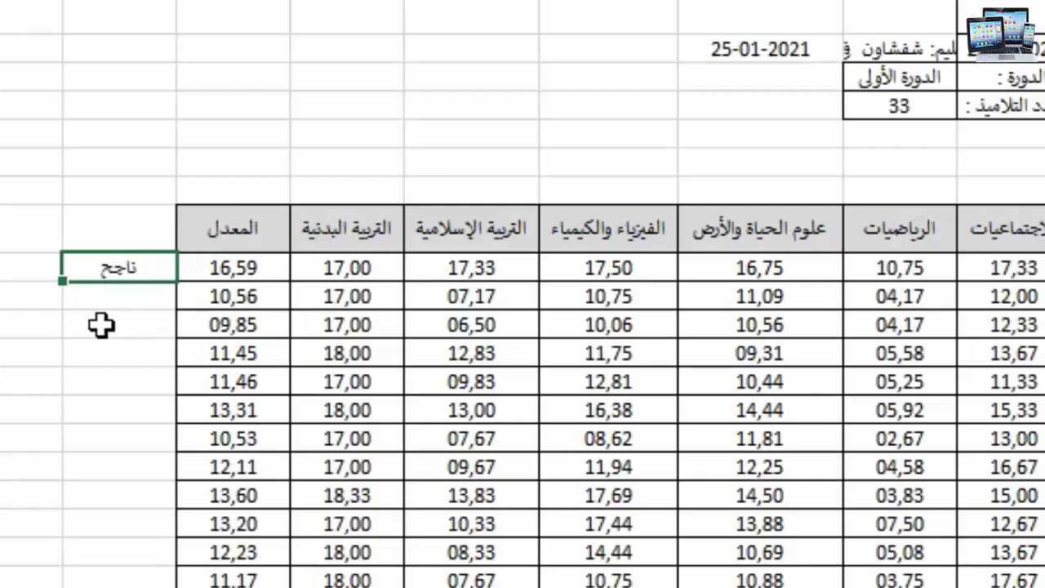
{"action": "left_click", "coordinate": [121, 324]}
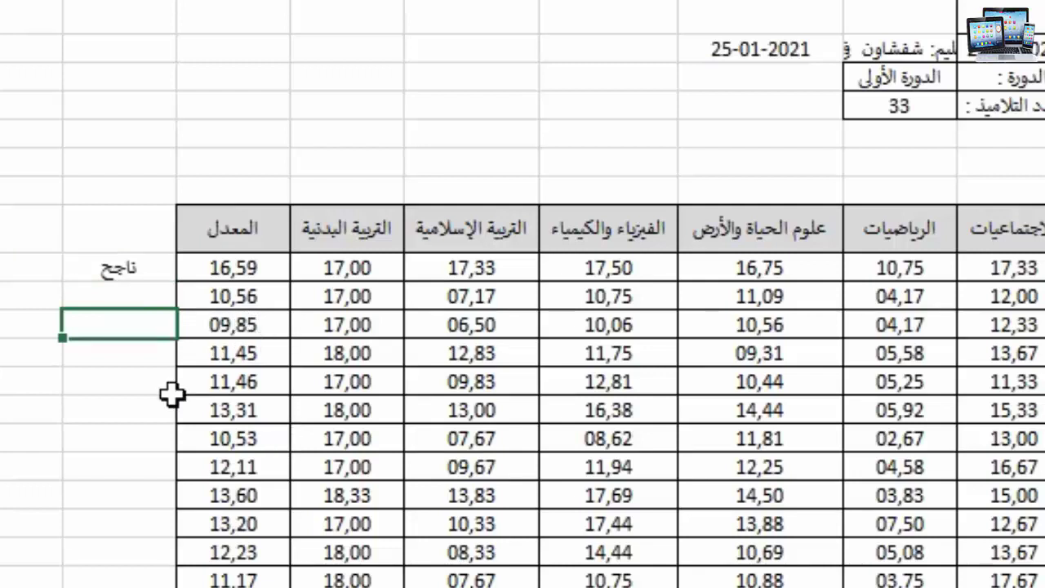
{"action": "left_click", "coordinate": [114, 266]}
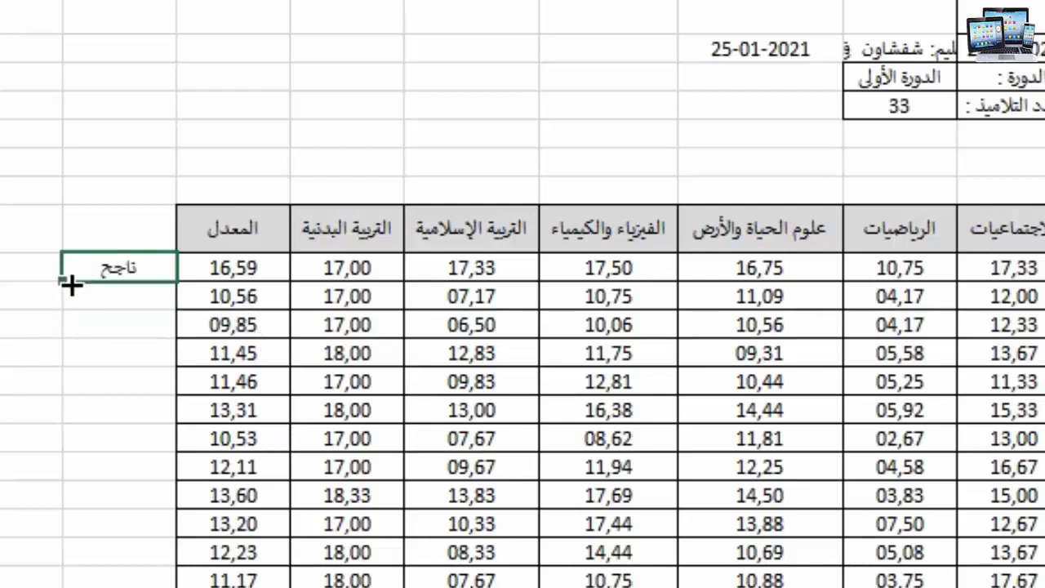
Fill the T9 formula down to the last student row, then select the 09,85 average.
{"action": "left_click_drag", "start_coordinate": [63, 281], "coordinate": [64, 581]}
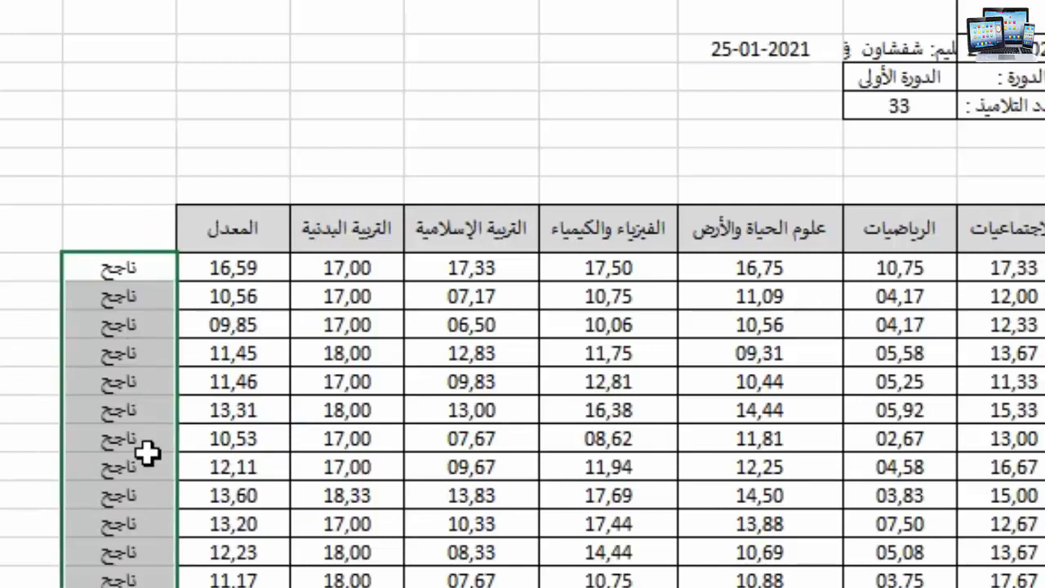
{"action": "left_click", "coordinate": [226, 322]}
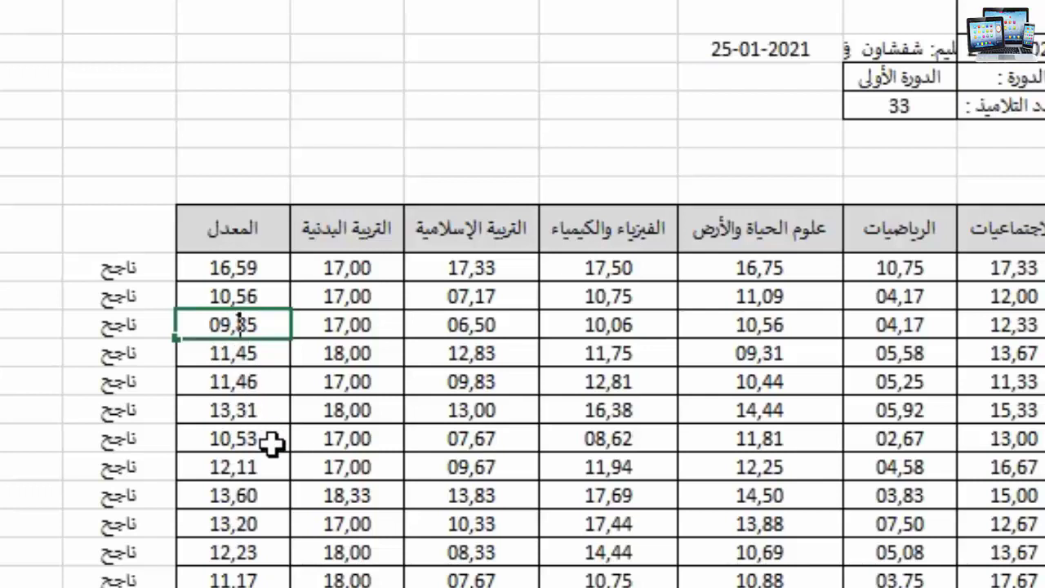
Change the 09,85 average to 9.85 so its result becomes راسب.
{"action": "key", "text": "BackSpace"}
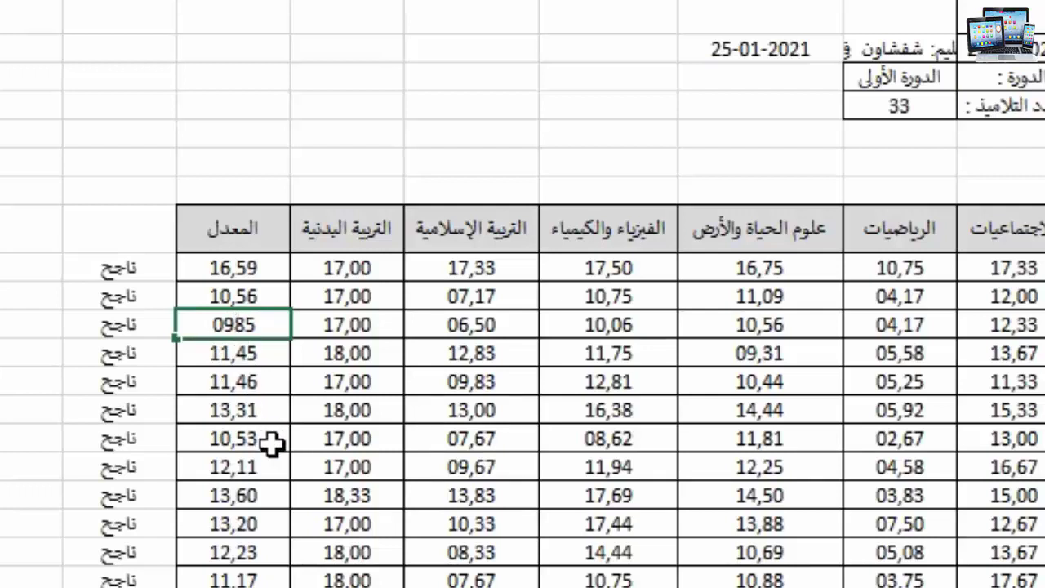
{"action": "type", "text": "."}
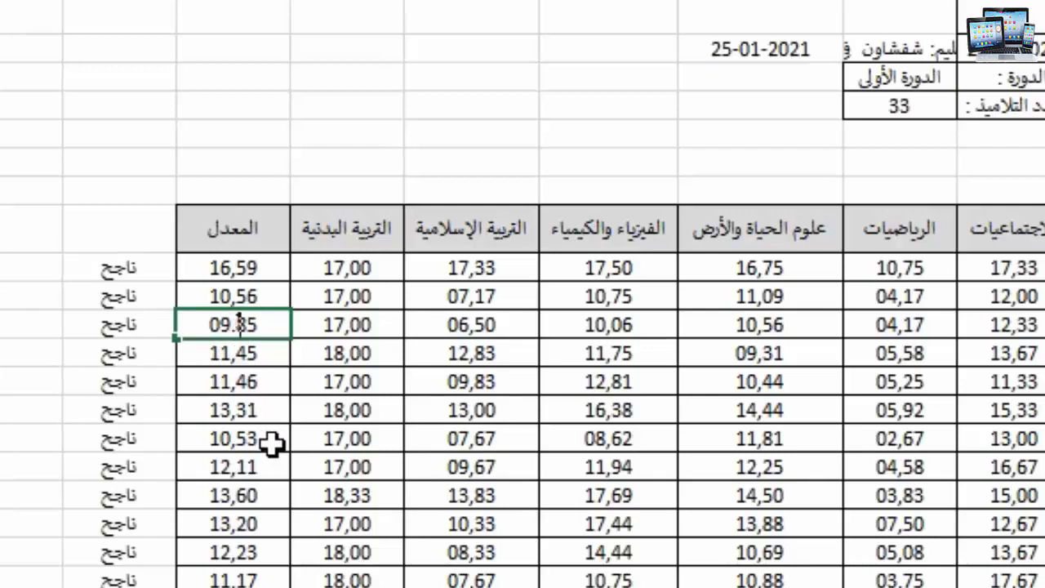
{"action": "left_click", "coordinate": [272, 441]}
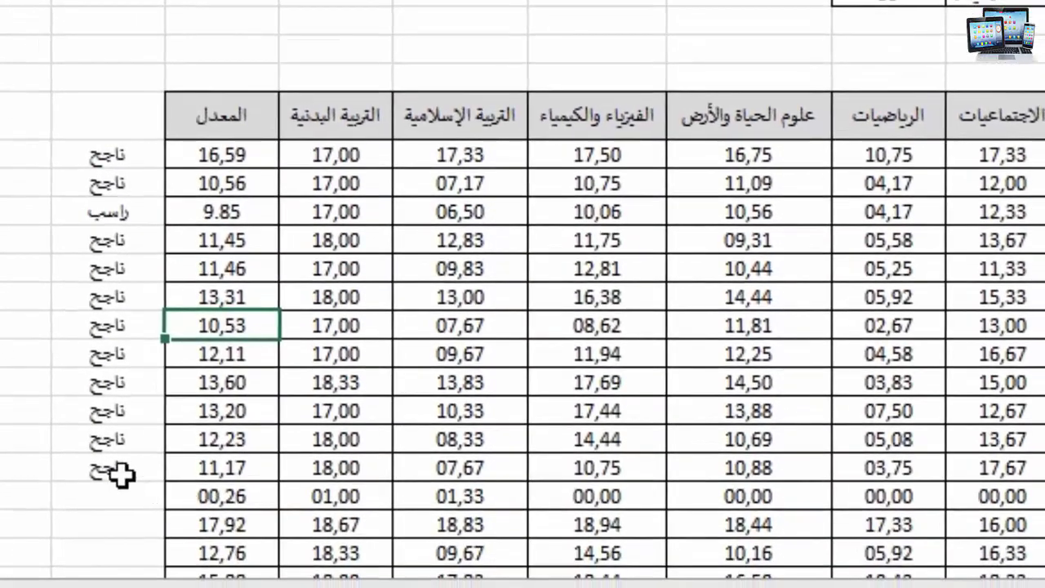
{"action": "left_click", "coordinate": [110, 468]}
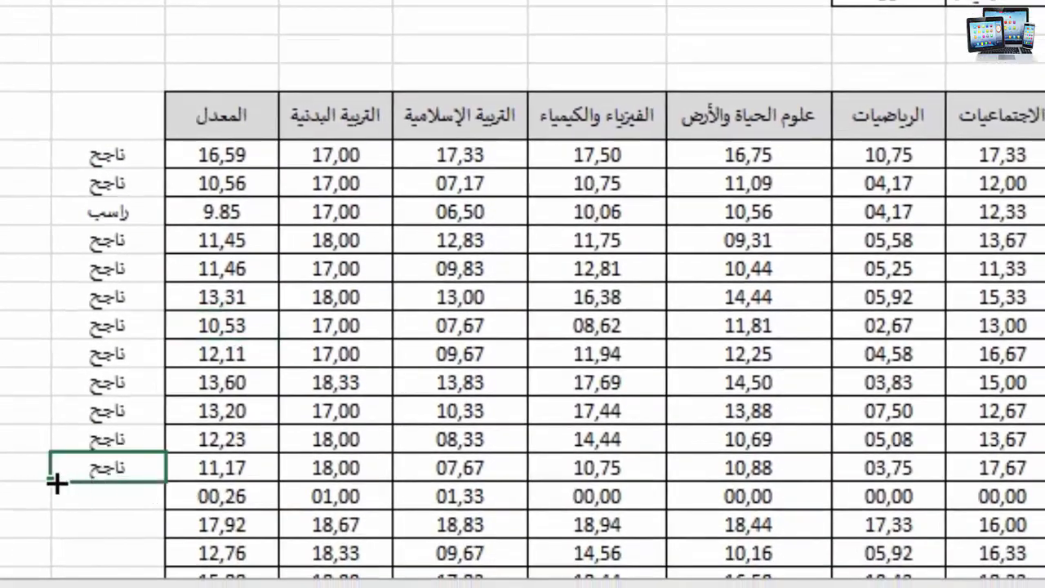
Extend ناجح two rows down, change 00,26 to 0.26, then undo back to 09,85 and 00,26.
{"action": "left_click_drag", "start_coordinate": [52, 481], "coordinate": [52, 535]}
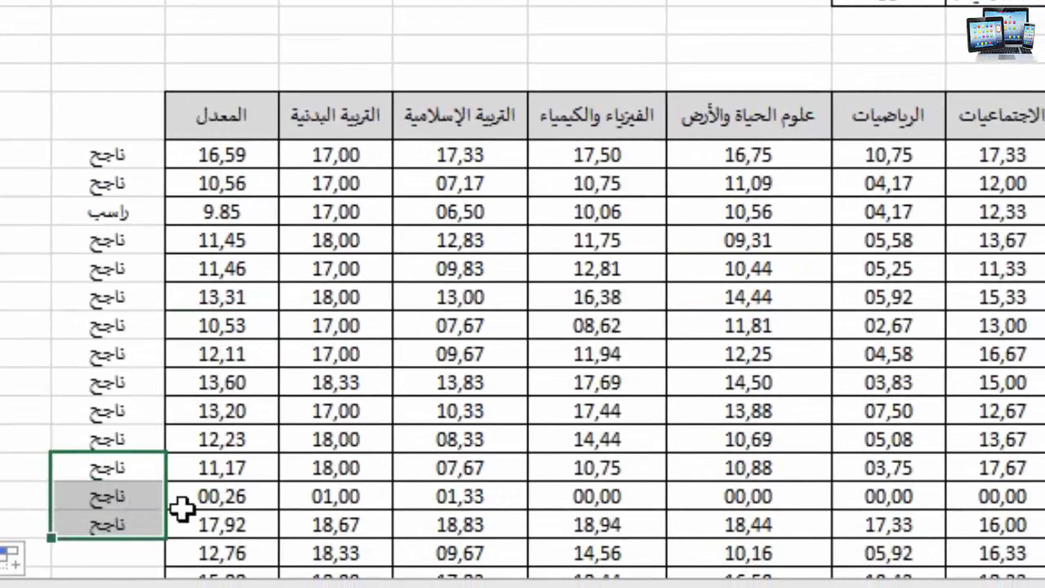
{"action": "left_click", "coordinate": [182, 502]}
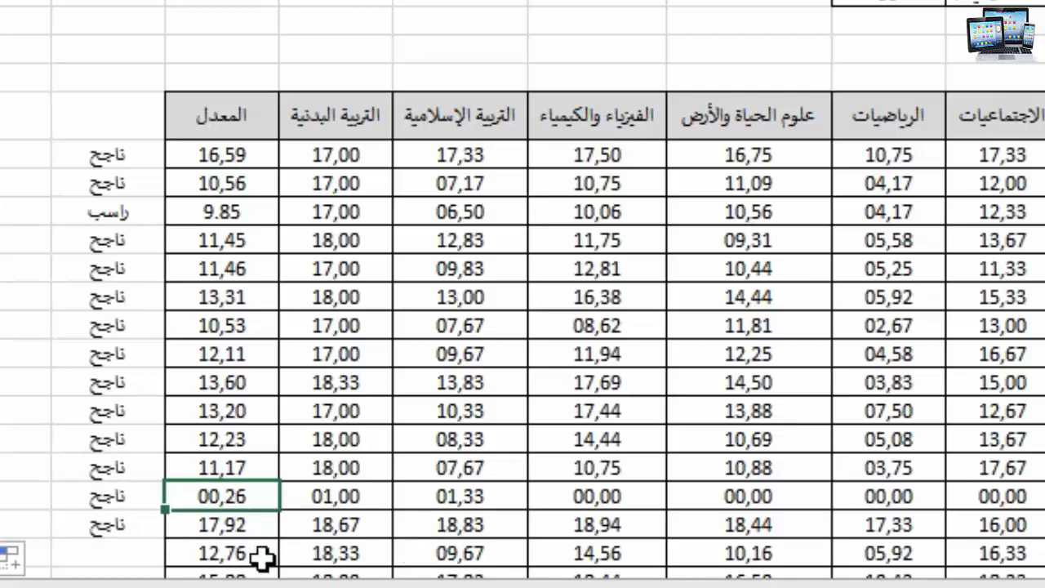
{"action": "double_click", "coordinate": [225, 499]}
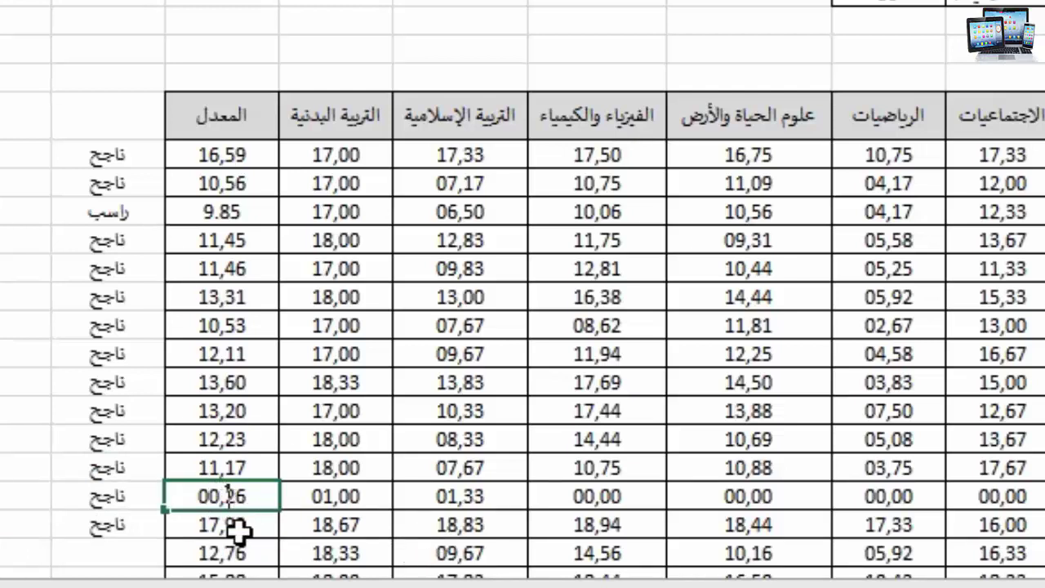
{"action": "key", "text": "BackSpace"}
{"action": "type", "text": "."}
{"action": "key", "text": "Return"}
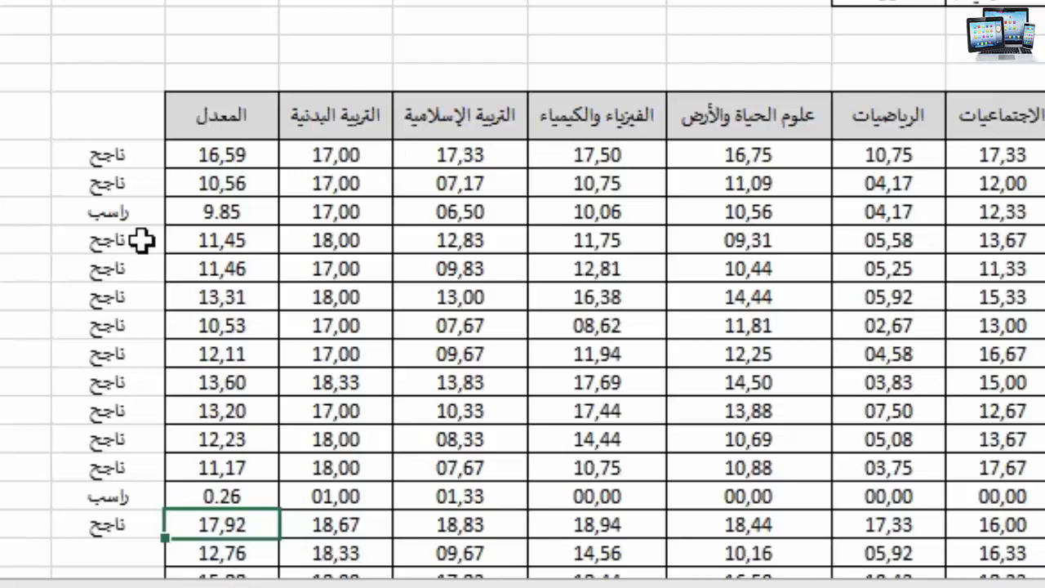
{"action": "key", "text": "ctrl+z"}
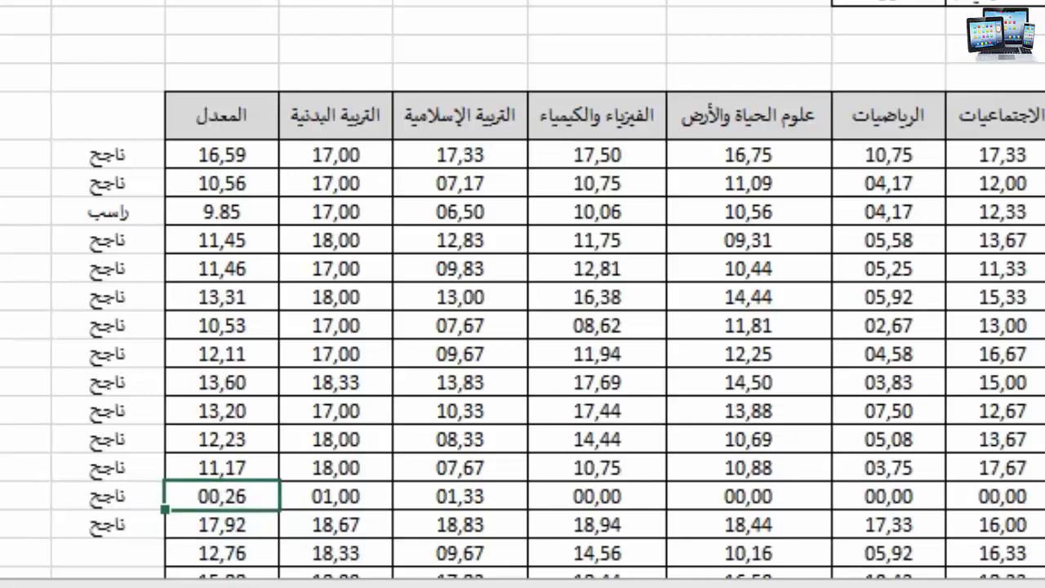
{"action": "key", "text": "ctrl+z"}
{"action": "key", "text": "ctrl+z"}
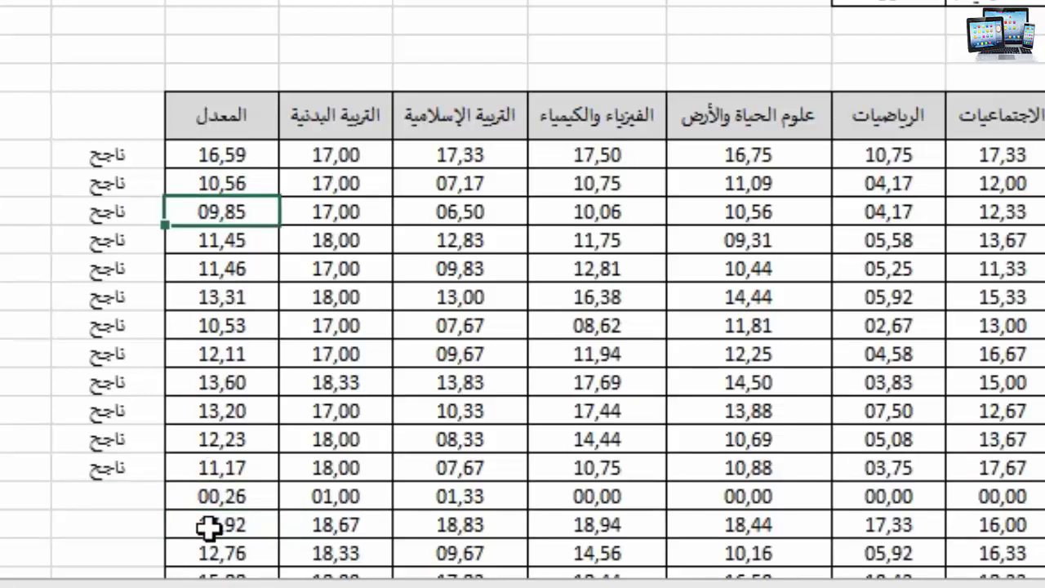
Select all grade and average cells from 16,31 down to the last student row.
{"action": "left_click", "coordinate": [616, 328]}
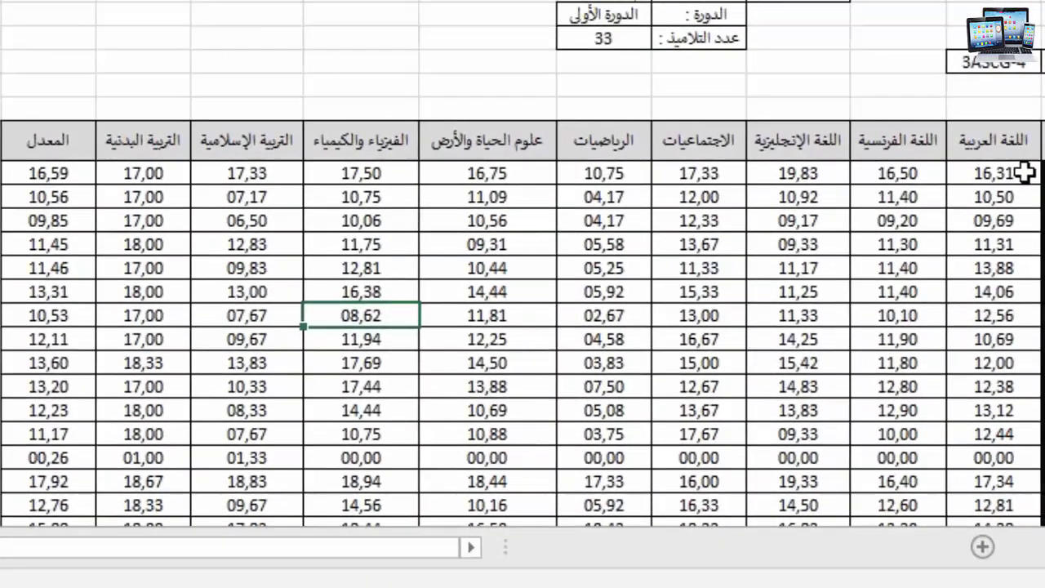
{"action": "left_click", "coordinate": [1024, 172]}
{"action": "mouse_move", "coordinate": [1024, 172]}
{"action": "left_mouse_down"}
{"action": "mouse_move", "coordinate": [543, 227]}
{"action": "mouse_move", "coordinate": [41, 537]}
{"action": "mouse_move", "coordinate": [44, 455]}
{"action": "left_mouse_up"}
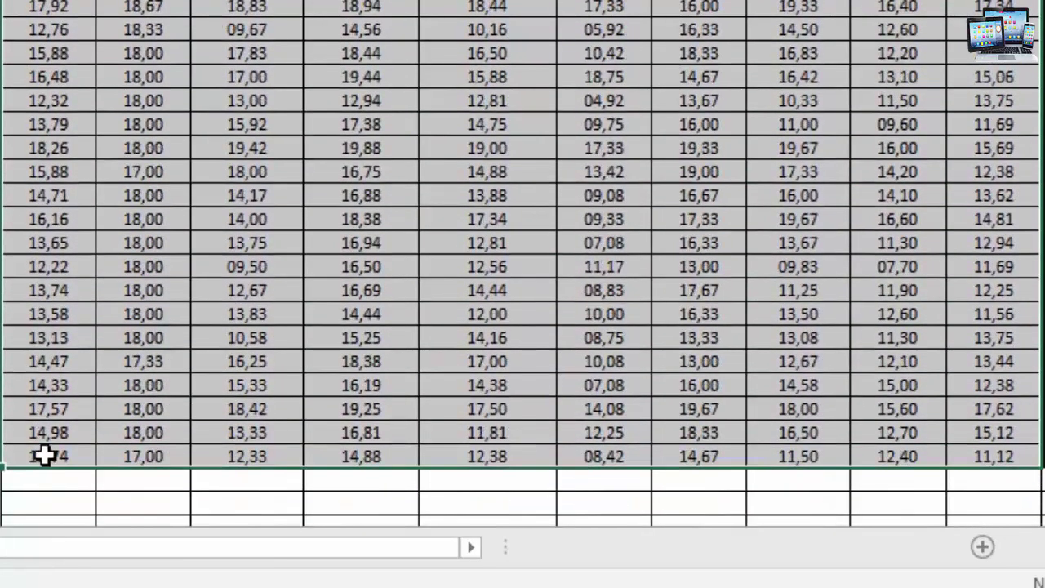
{"action": "scroll", "coordinate": [280, 275], "scroll_direction": "up", "scroll_amount": 3}
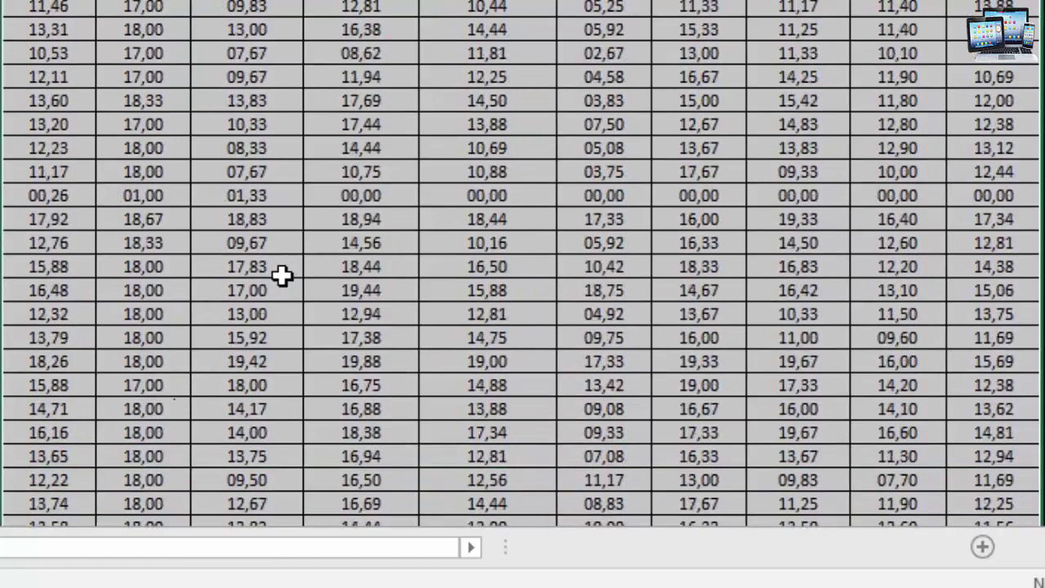
{"action": "scroll", "coordinate": [281, 276], "scroll_direction": "up", "scroll_amount": 3}
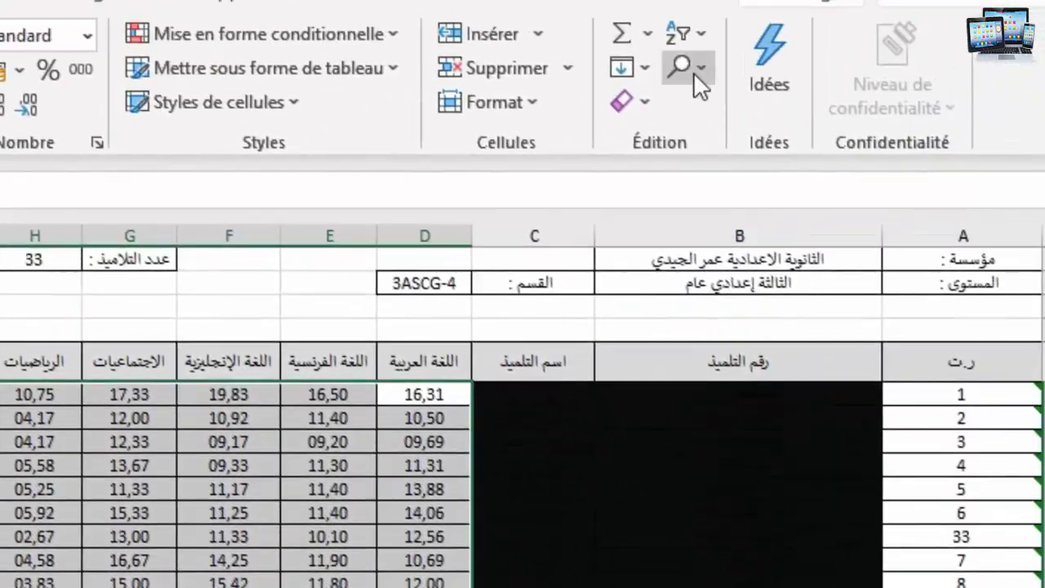
Replace every ',' with '.' in the selected grades, making 330 replacements.
{"action": "left_click", "coordinate": [698, 68]}
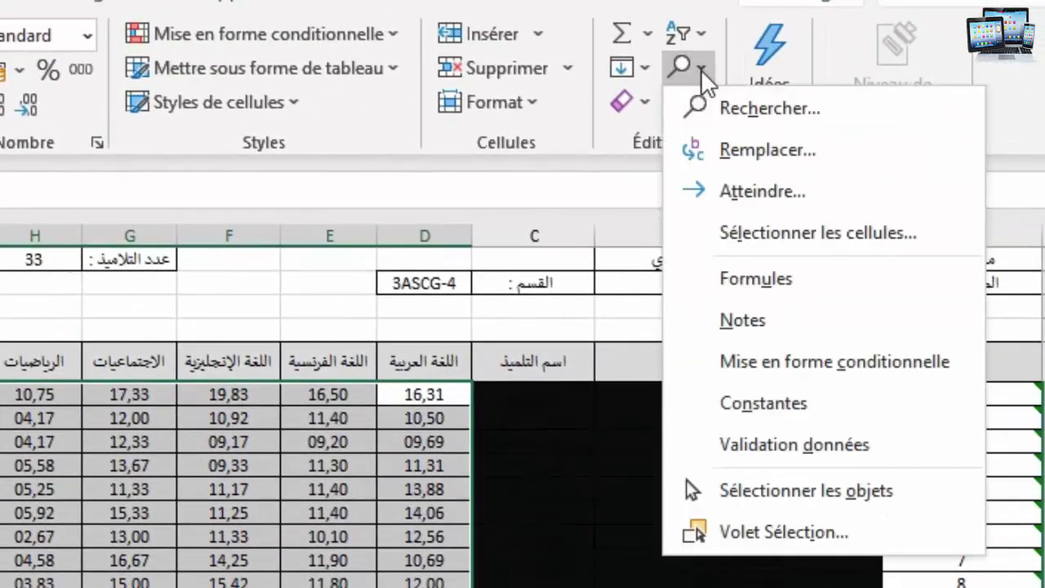
{"action": "left_click", "coordinate": [777, 155]}
{"action": "type", "text": ","}
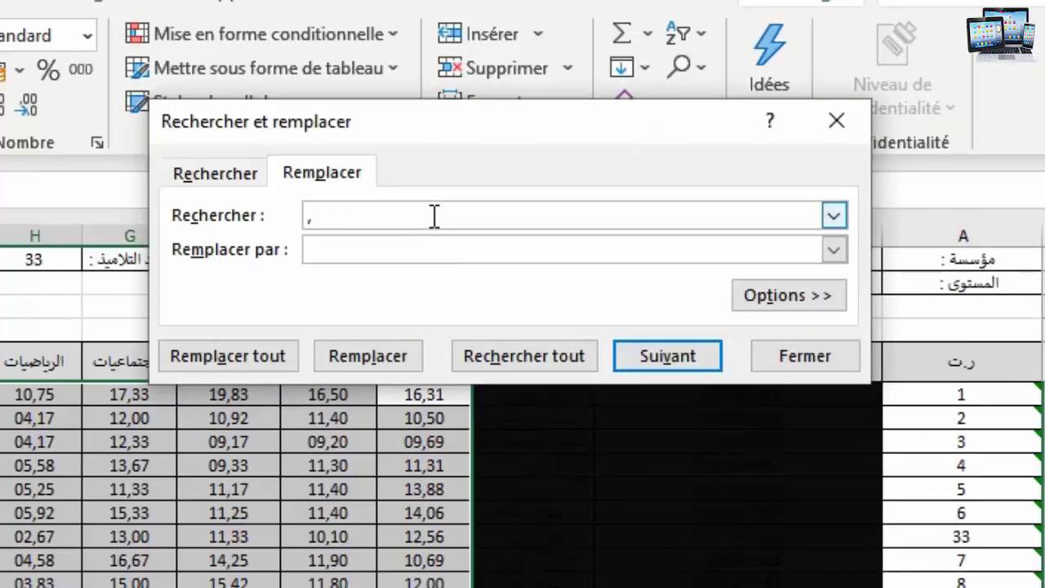
{"action": "left_click", "coordinate": [450, 244]}
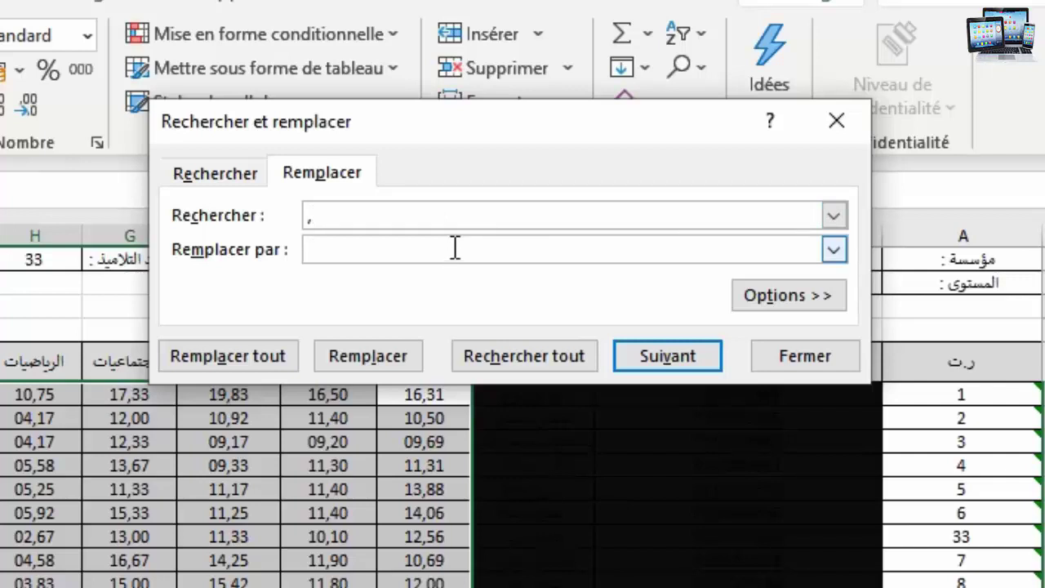
{"action": "type", "text": "."}
{"action": "left_click", "coordinate": [310, 217]}
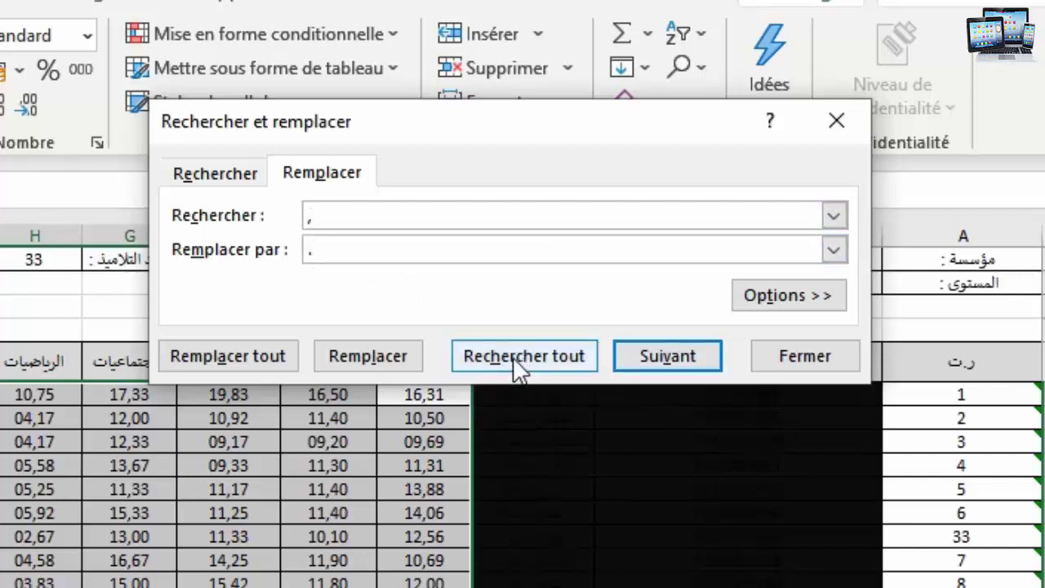
{"action": "left_click", "coordinate": [225, 355]}
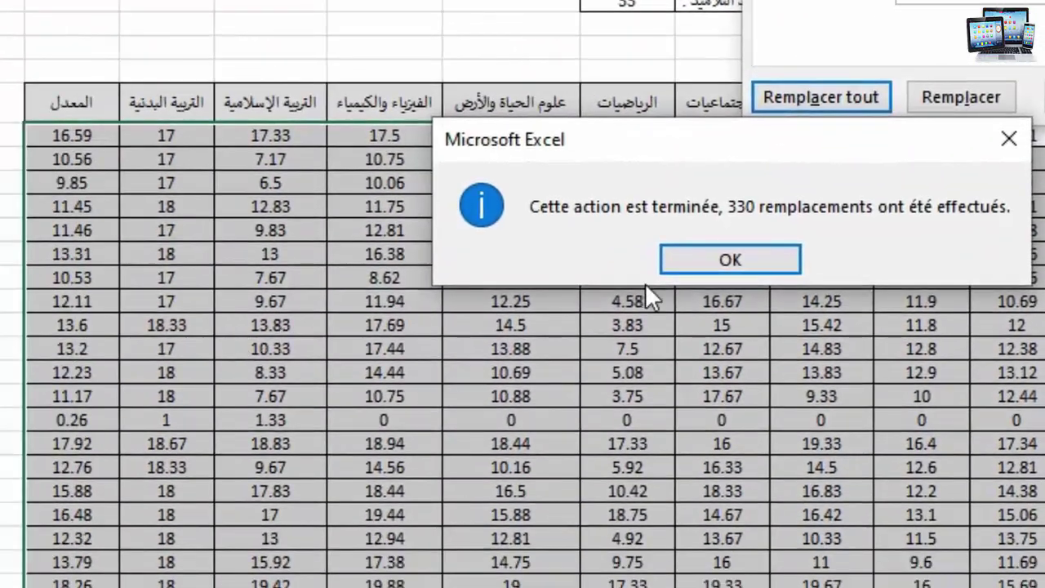
Dismiss the replacement notice and dialog, deselect the range, and switch to the YouTube channel.
{"action": "left_click", "coordinate": [718, 258]}
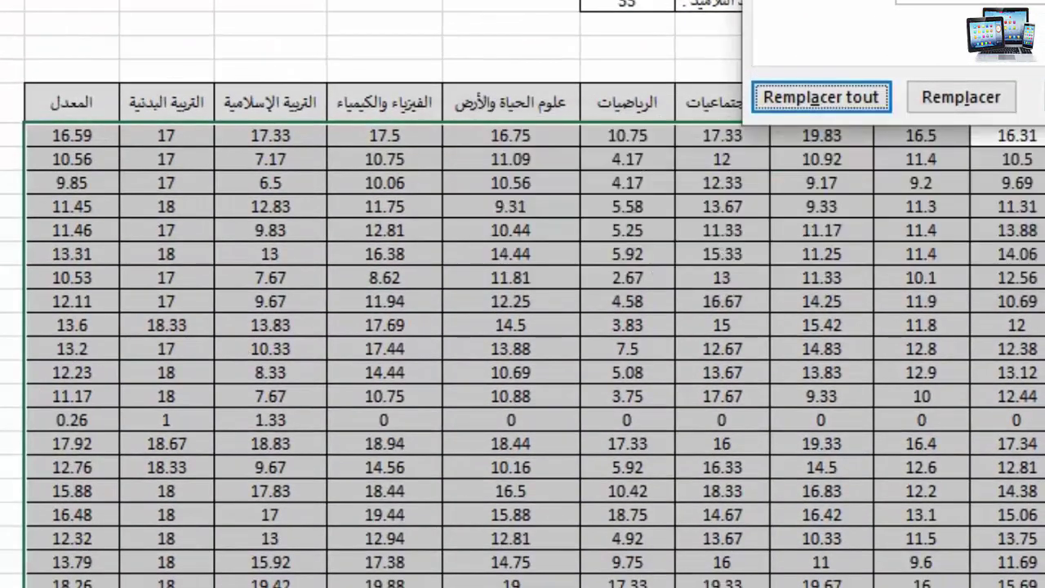
{"action": "key", "text": "Escape"}
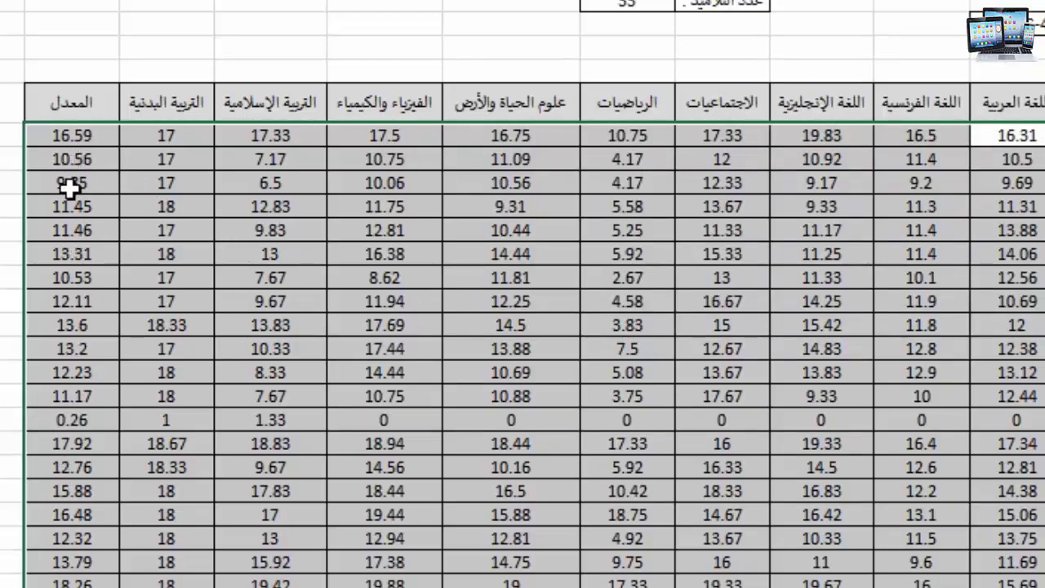
{"action": "left_click", "coordinate": [71, 160]}
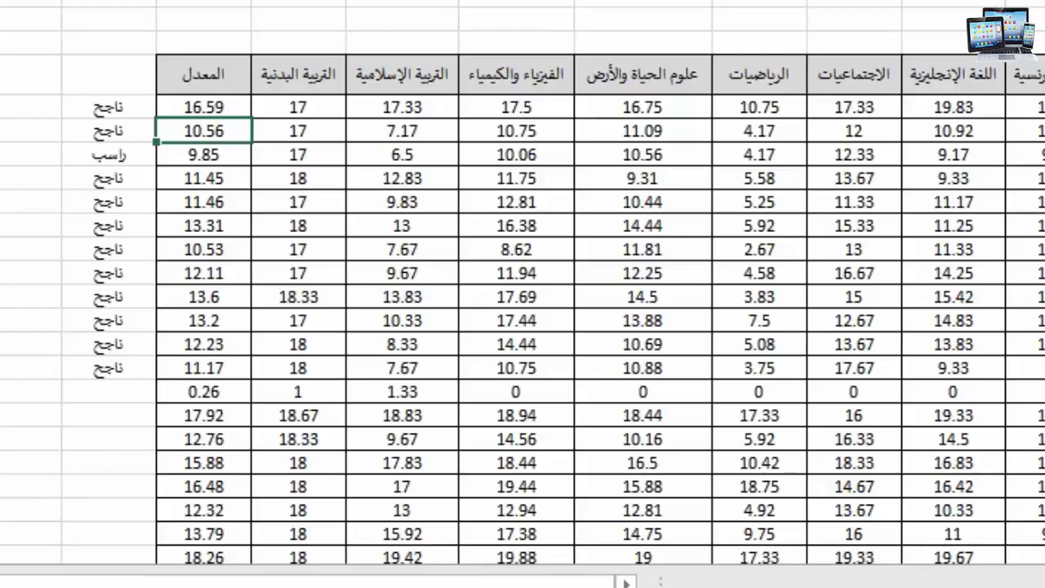
{"action": "left_click", "coordinate": [114, 584]}
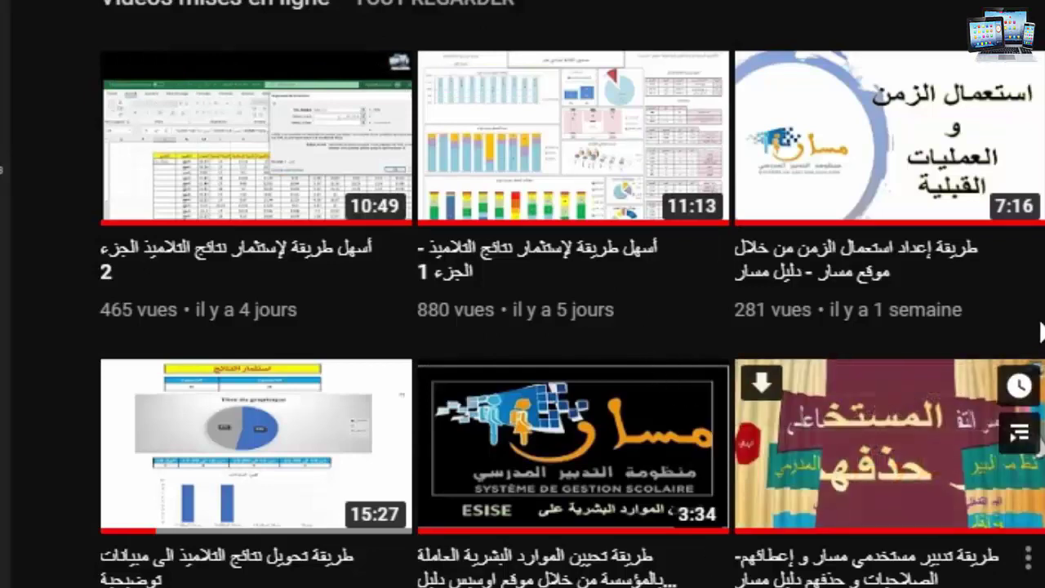
Scroll through the channel's Vidéos grid to browse its Massar tutorial uploads.
{"action": "mouse_move", "coordinate": [1017, 279]}
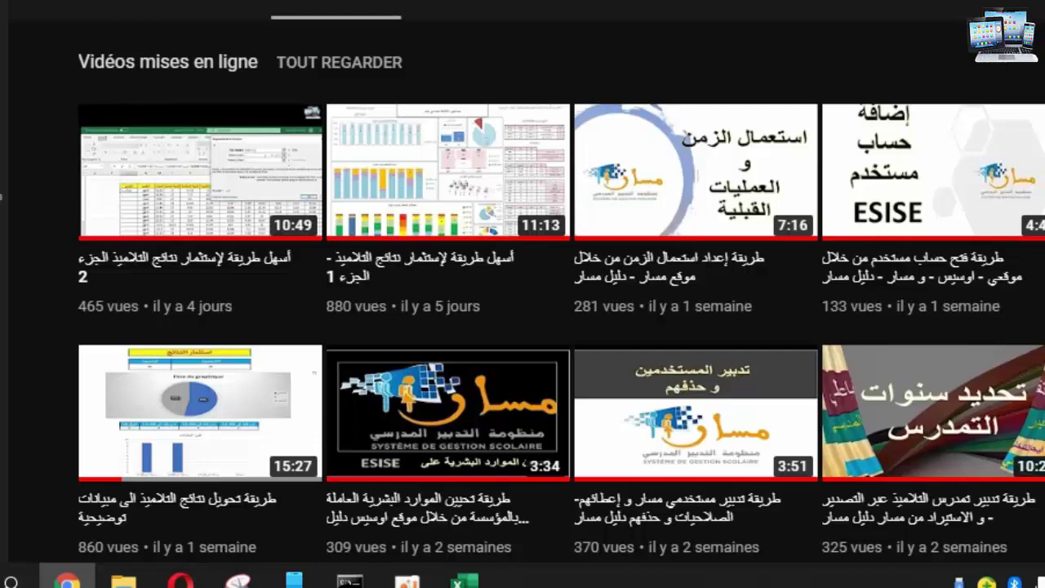
{"action": "scroll", "coordinate": [523, 294], "scroll_direction": "up", "scroll_amount": 5}
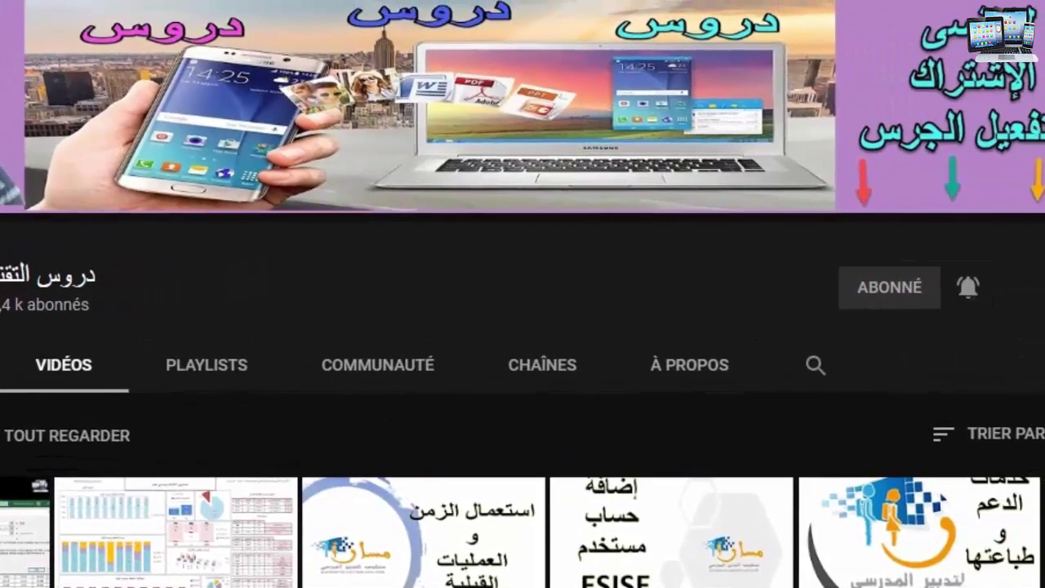
{"action": "scroll", "coordinate": [523, 293], "scroll_direction": "down", "scroll_amount": 5}
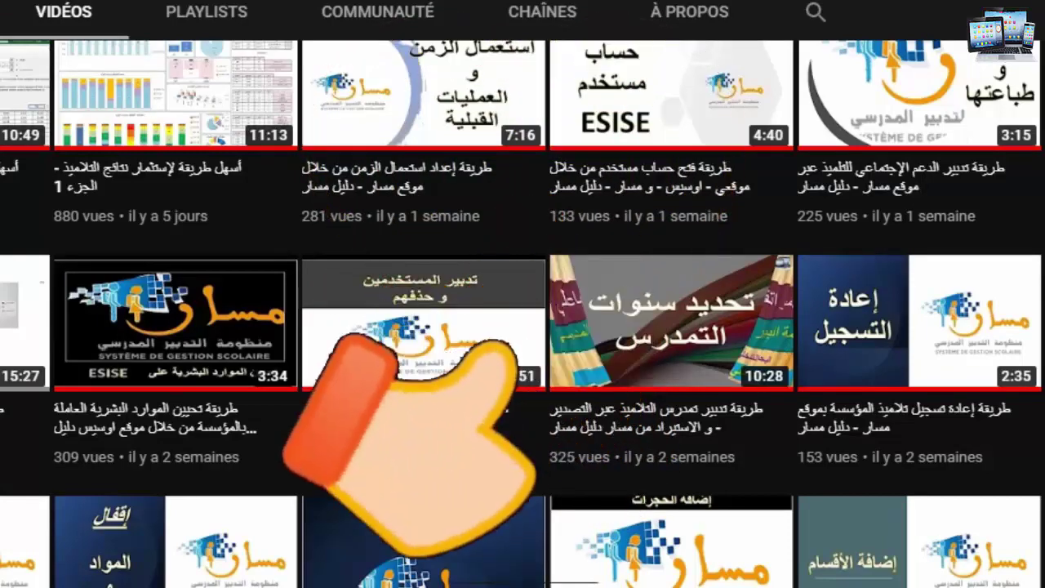
{"action": "scroll", "coordinate": [523, 310], "scroll_direction": "down", "scroll_amount": 2}
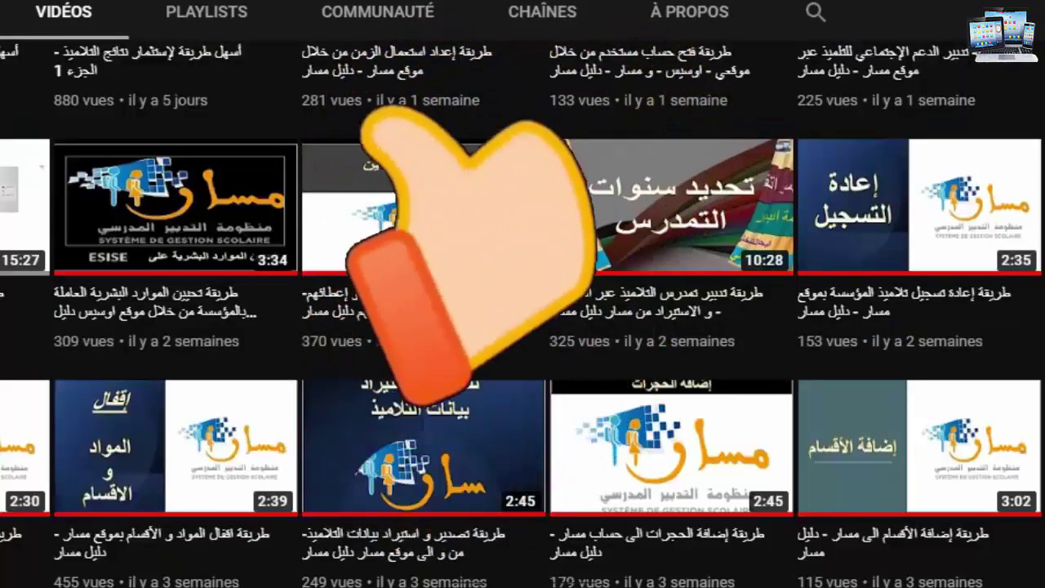
{"action": "scroll", "coordinate": [522, 310], "scroll_direction": "down", "scroll_amount": 2}
{"action": "scroll", "coordinate": [522, 310], "scroll_direction": "down", "scroll_amount": 2}
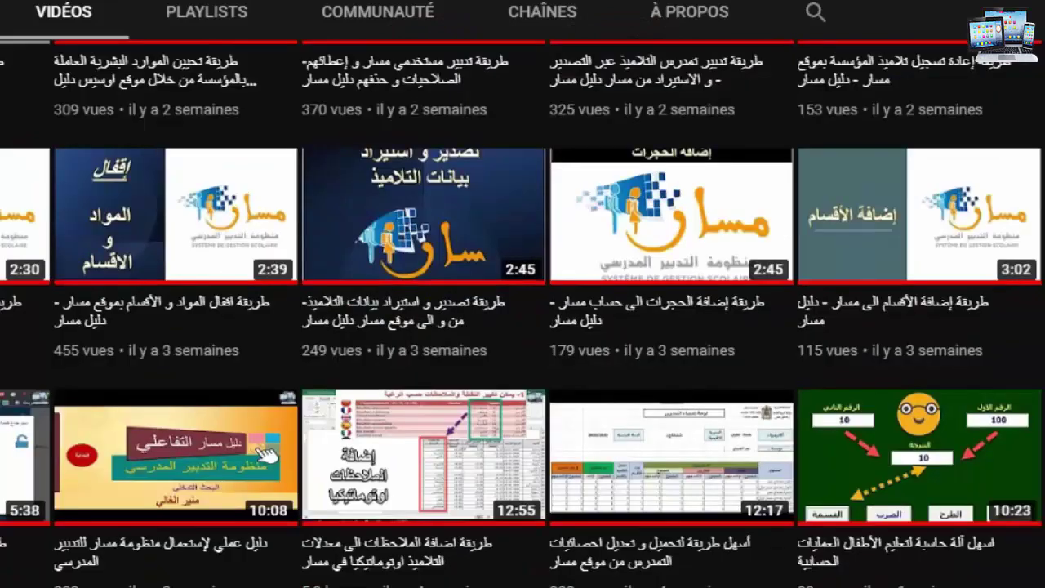